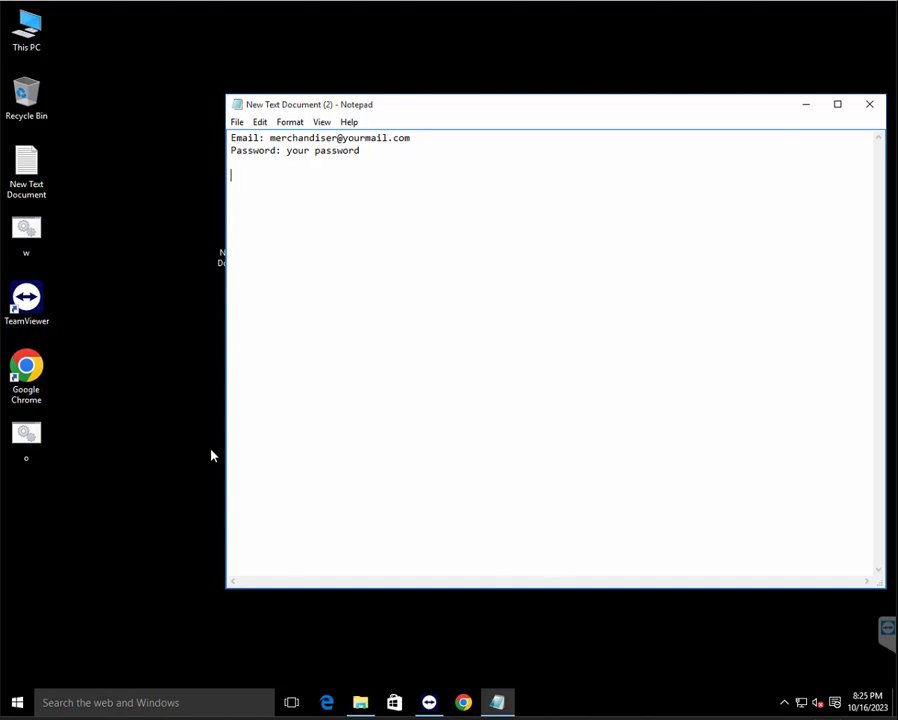
Launch Outlook 2016 by searching 'out' from the Windows 10 Start menu
click(17, 704)
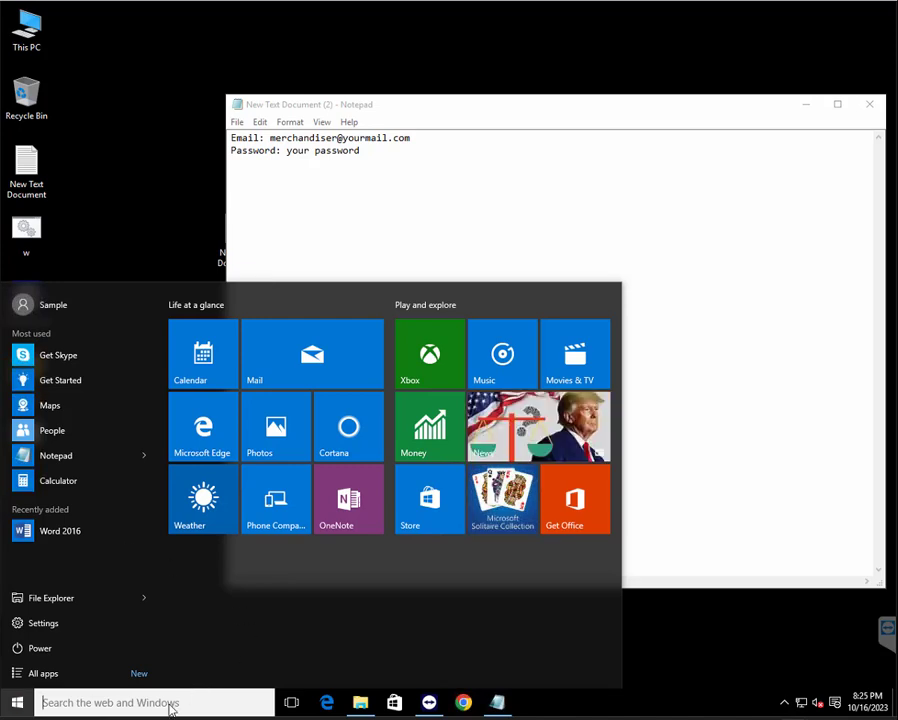
click(172, 702)
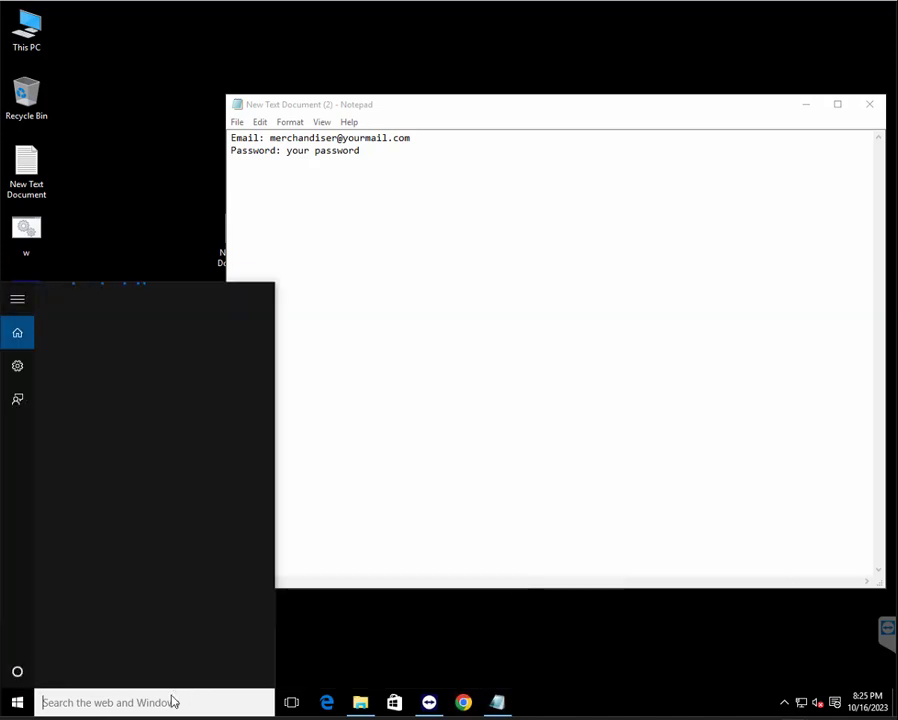
text(o)
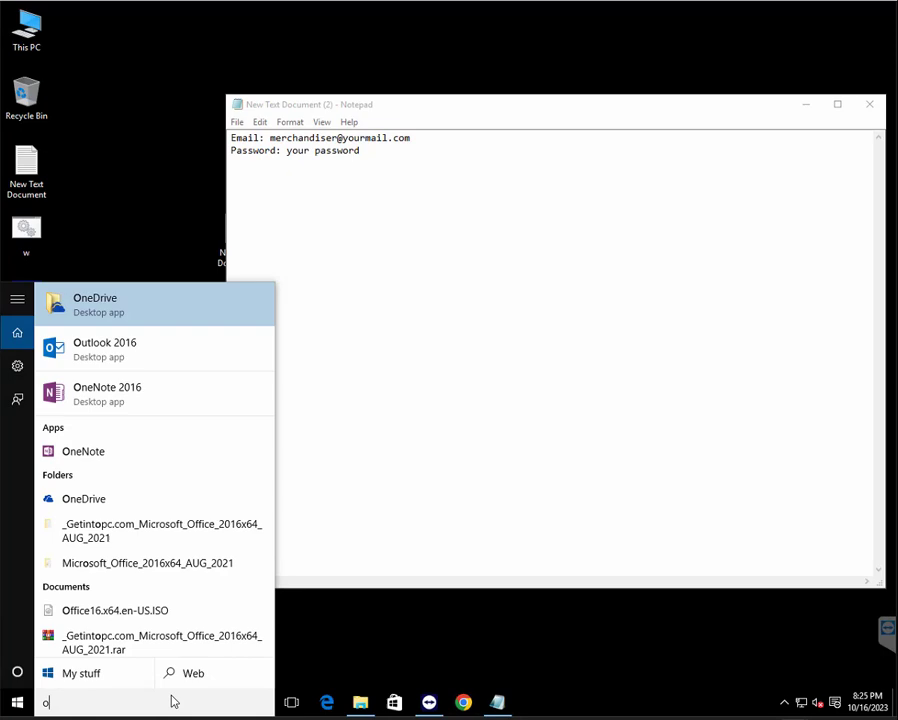
text(ut)
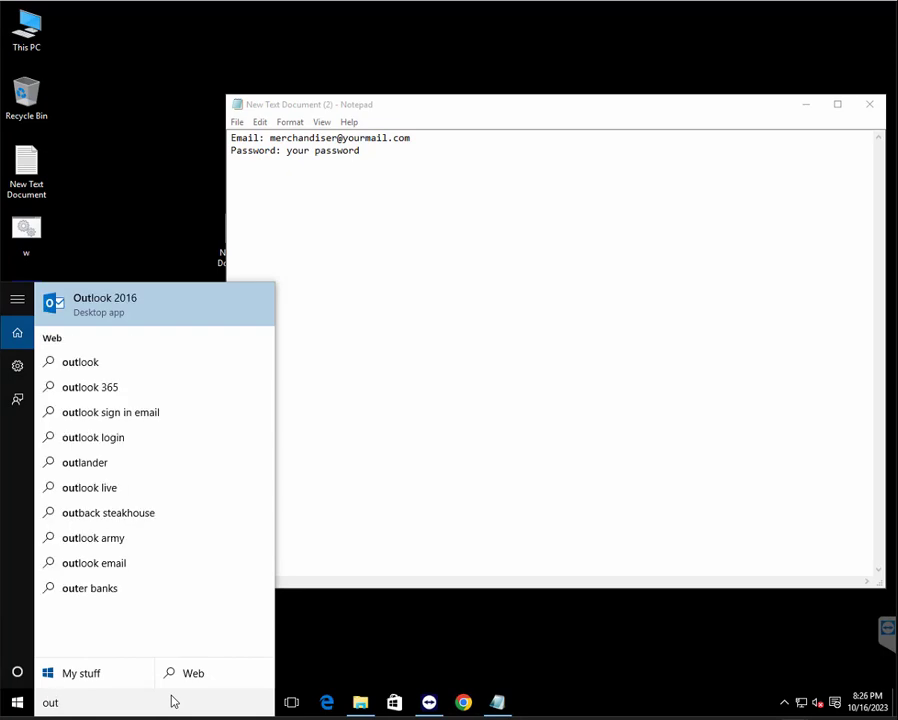
key(Return)
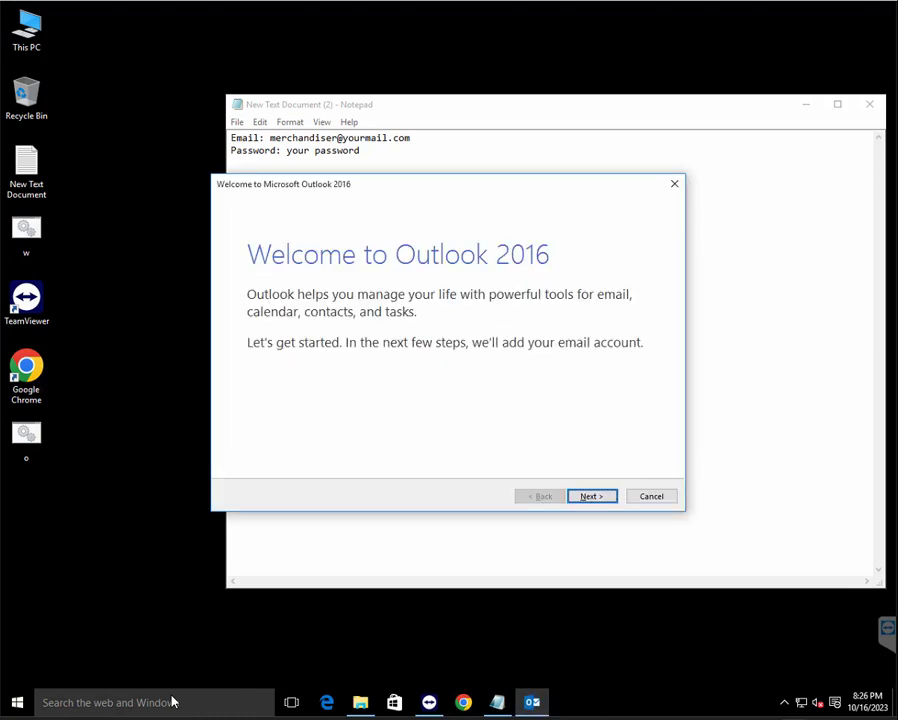
Go past the Welcome screen and choose Yes to connect an email account
click(592, 497)
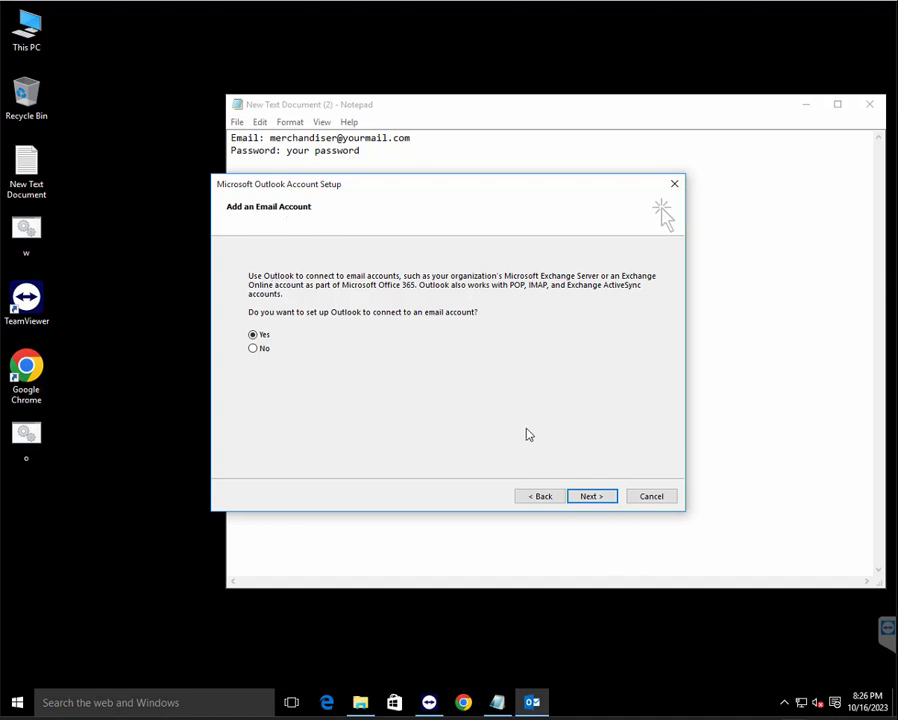
click(594, 497)
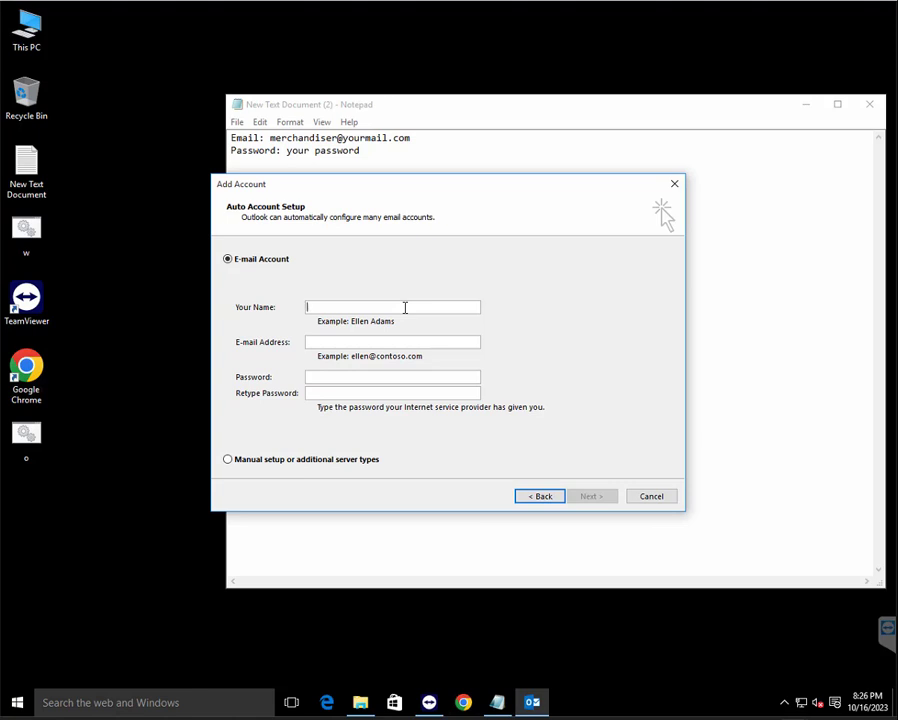
Enter 'Merchandiser' as Your Name, with a capital M
text(merchandiser)
drag(311, 306, 302, 306)
text(M)
Fill in the company e-mail address and type the account password in both password fields
click(352, 343)
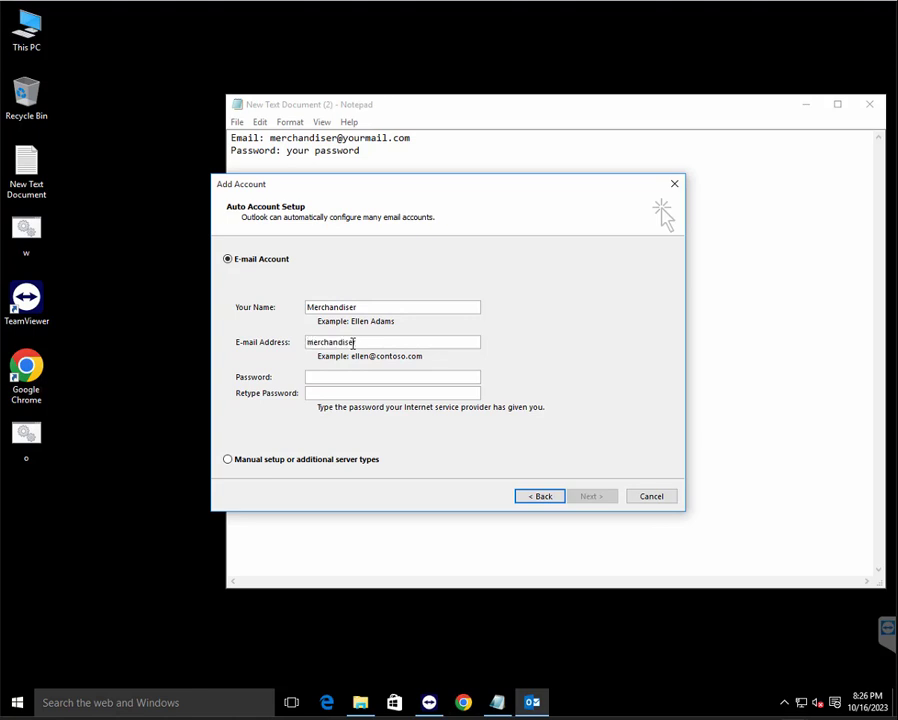
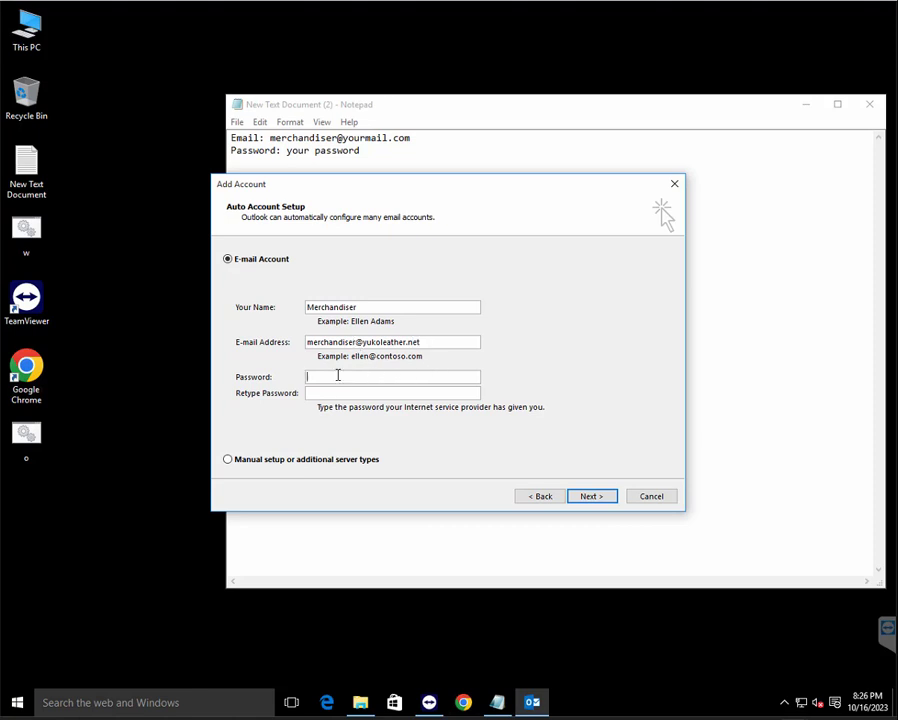
text(your passwo)
click(383, 391)
text(password123)
Run automatic setup, always allowing the autodiscover site to configure the server, then finish
click(599, 499)
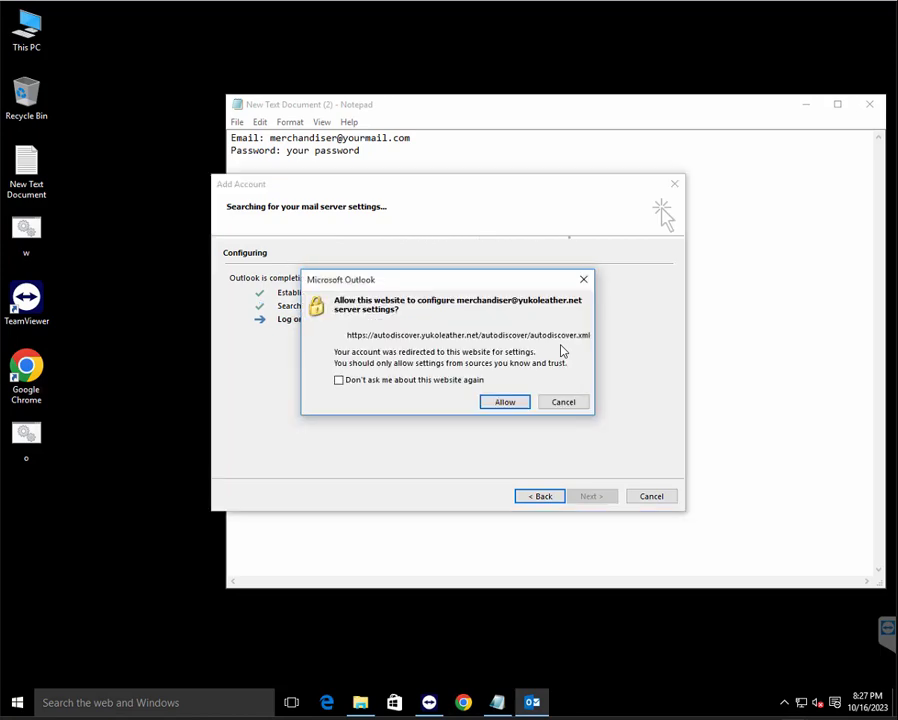
click(391, 382)
click(510, 402)
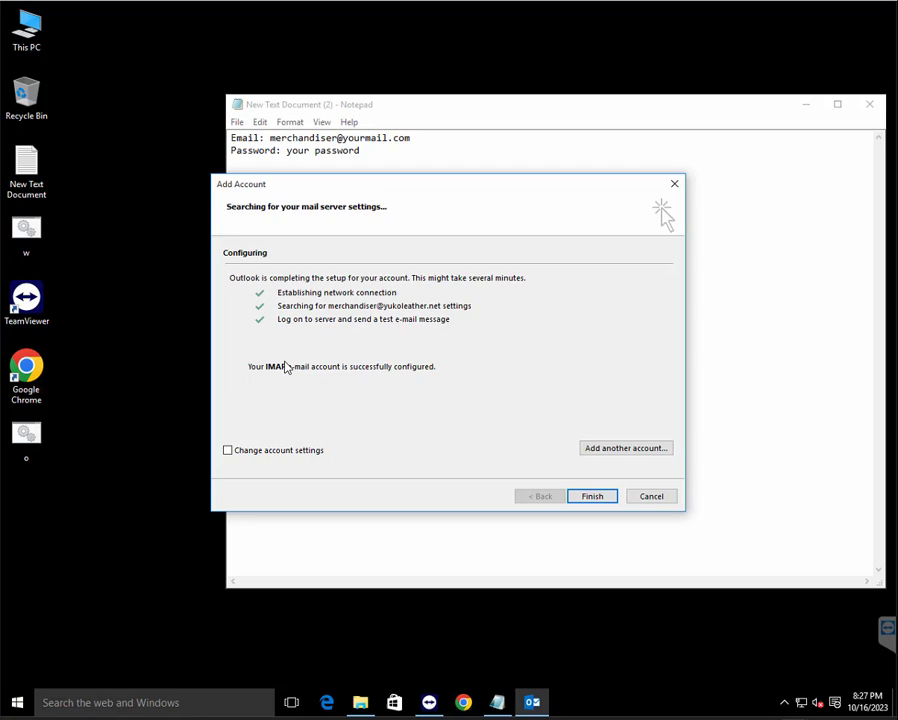
click(592, 500)
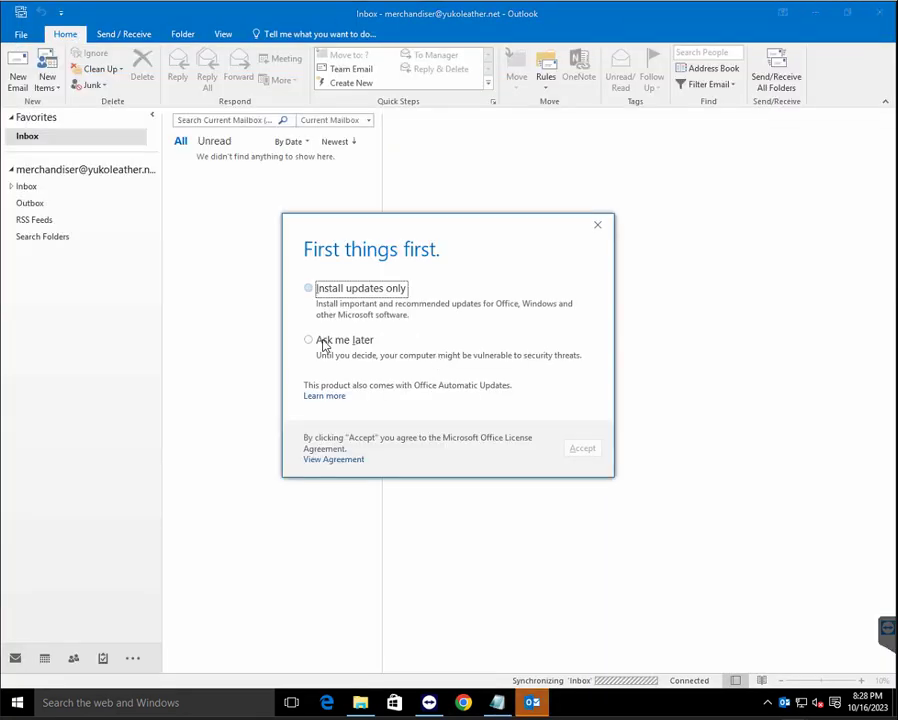
Postpone Office updates with 'Ask me later' and accept the first-run prompt
click(330, 343)
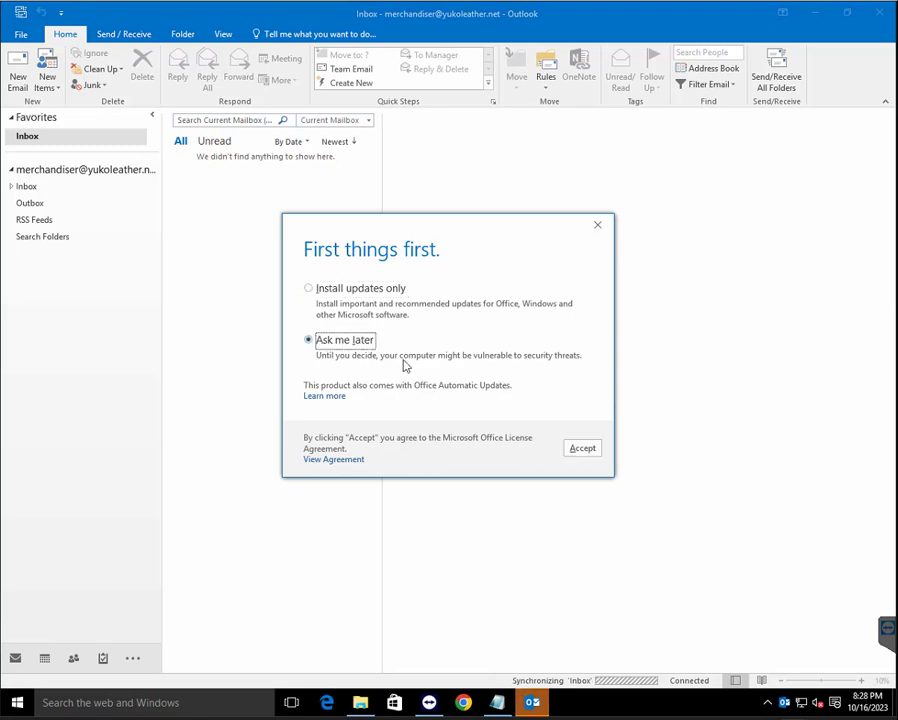
click(588, 447)
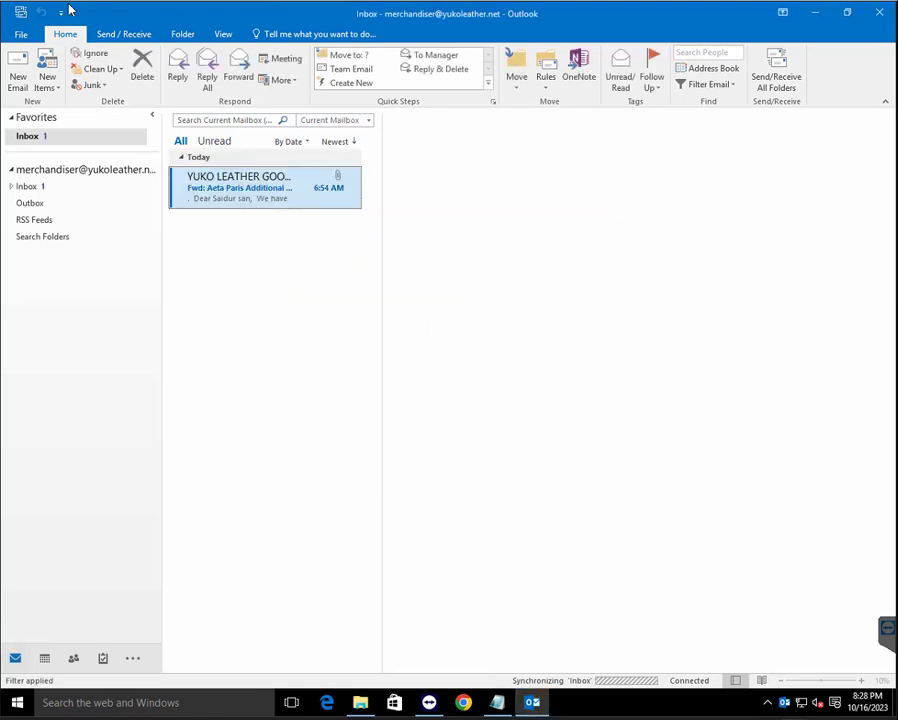
Open Account Settings from the File menu and select the new IMAP/SMTP account
click(16, 34)
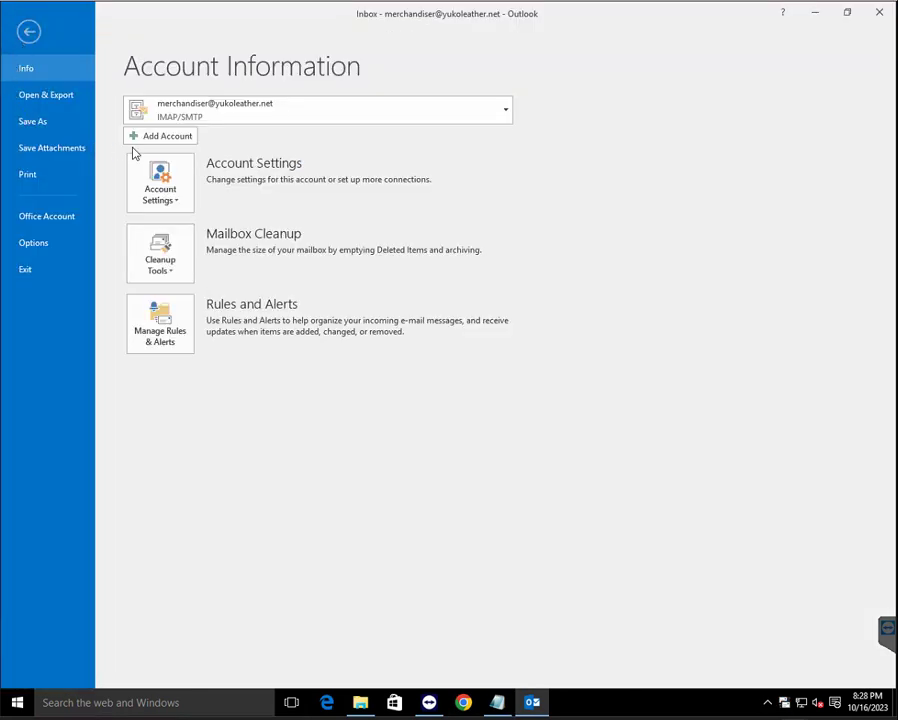
click(175, 192)
click(224, 234)
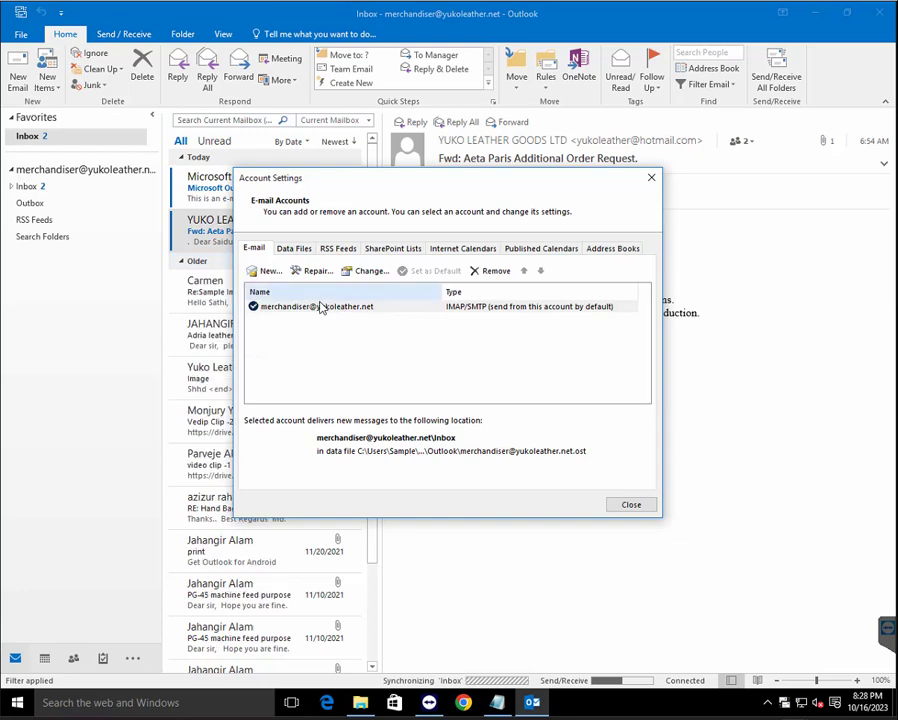
click(320, 306)
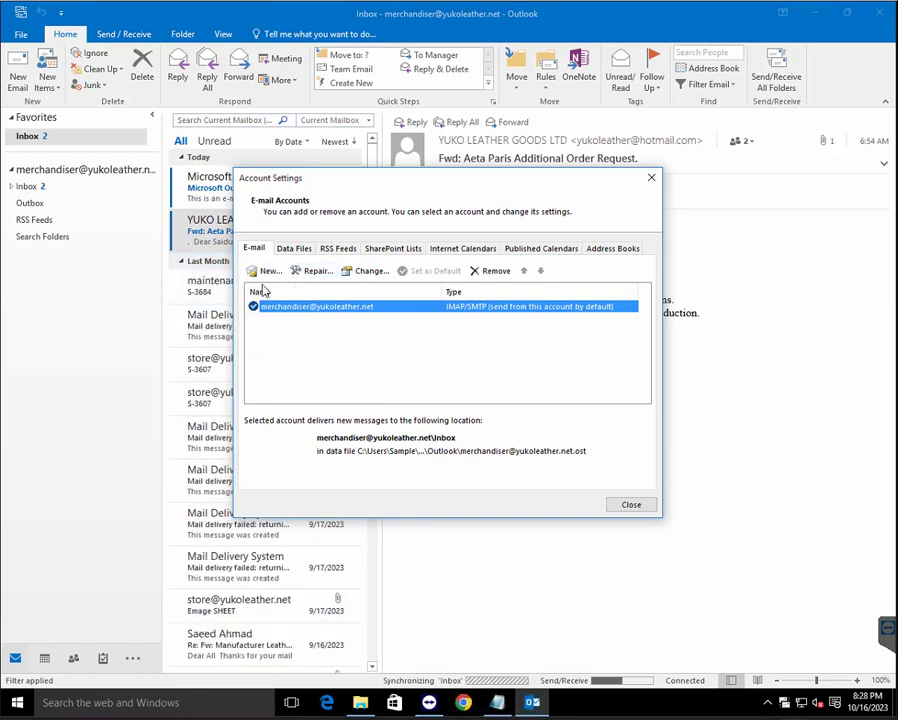
Repair the account with manual setup to reach the POP and IMAP Account Settings page
click(265, 277)
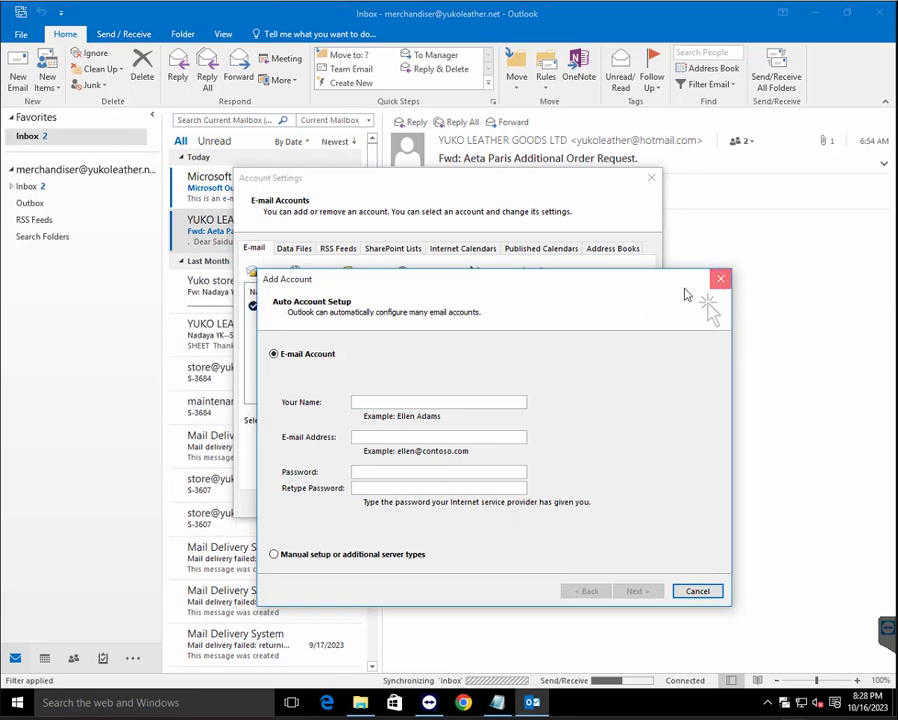
click(720, 279)
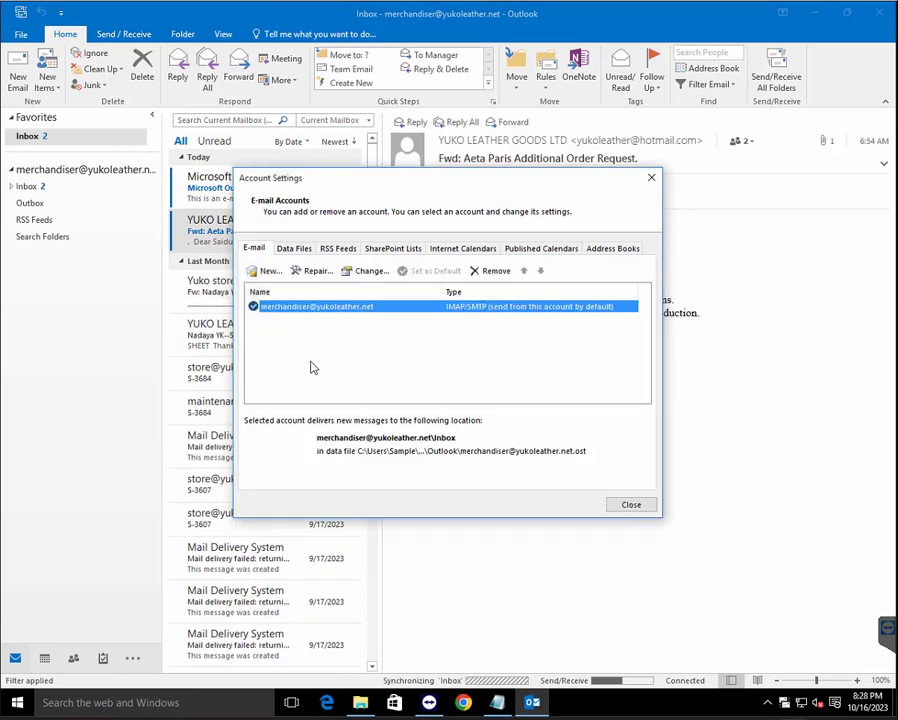
click(315, 272)
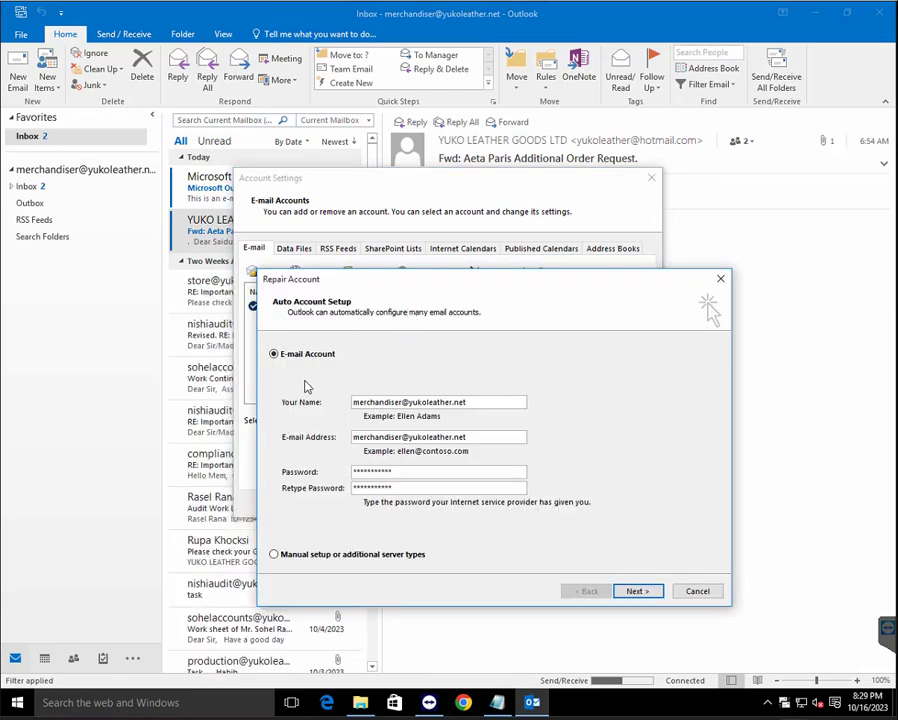
click(328, 553)
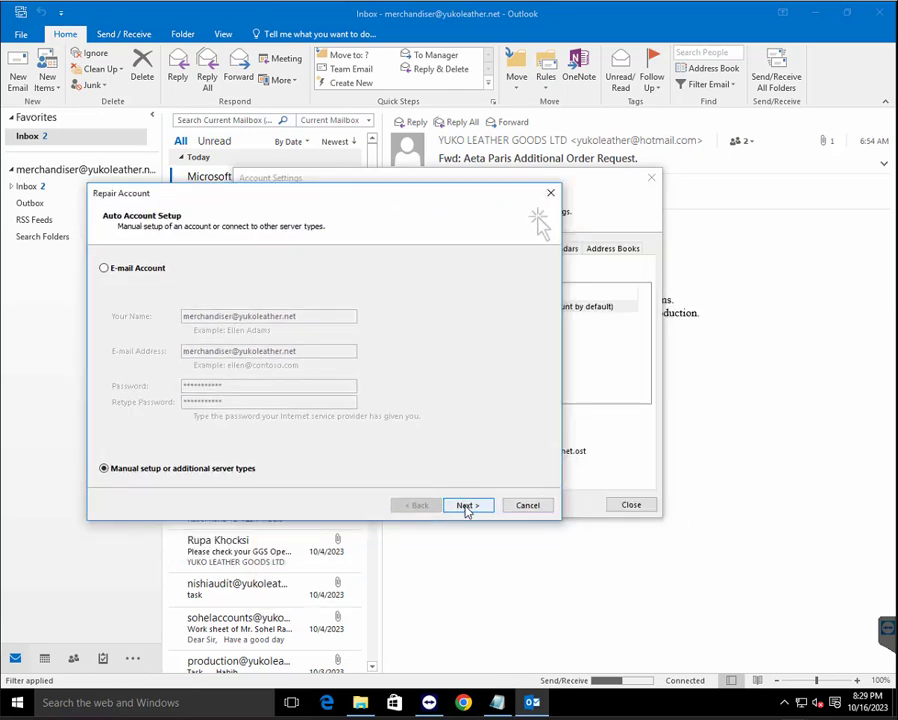
click(466, 506)
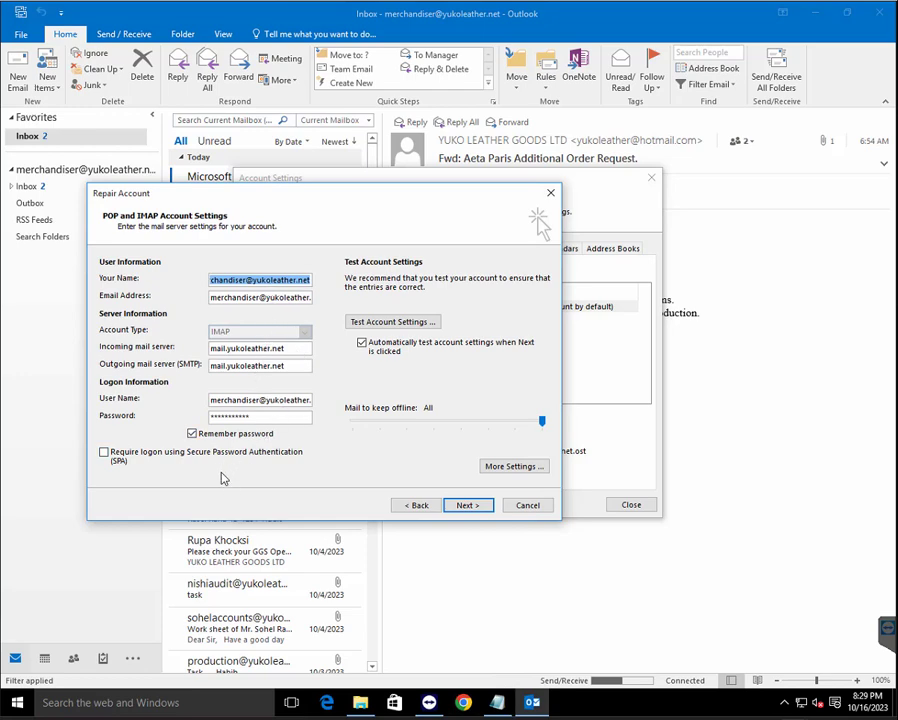
In More Settings, set incoming IMAP to port 993 and outgoing SMTP to 465, both SSL
click(514, 466)
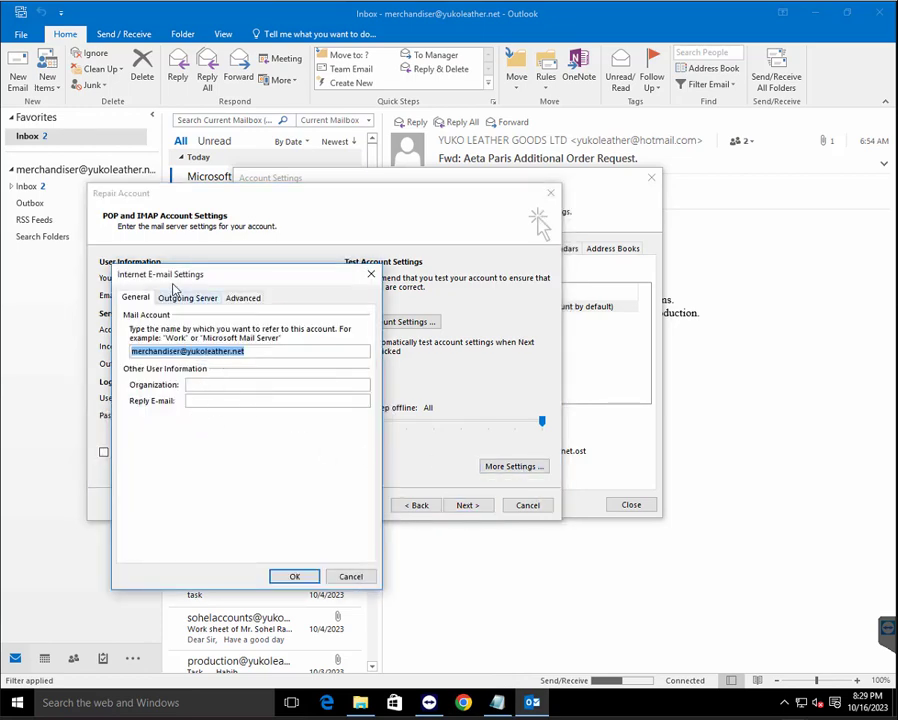
click(183, 298)
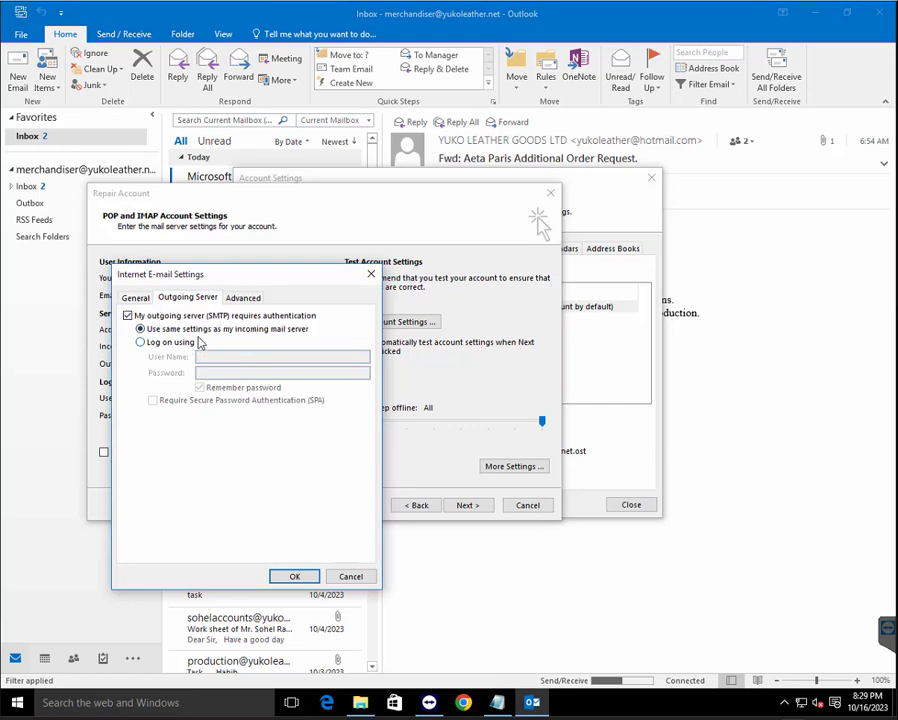
click(237, 300)
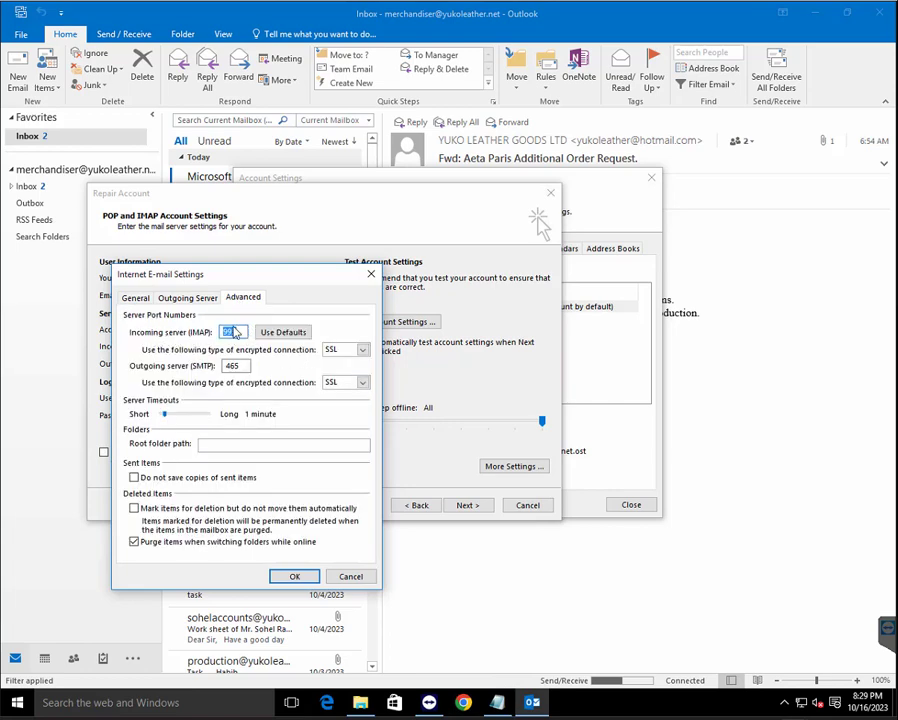
click(241, 332)
click(294, 577)
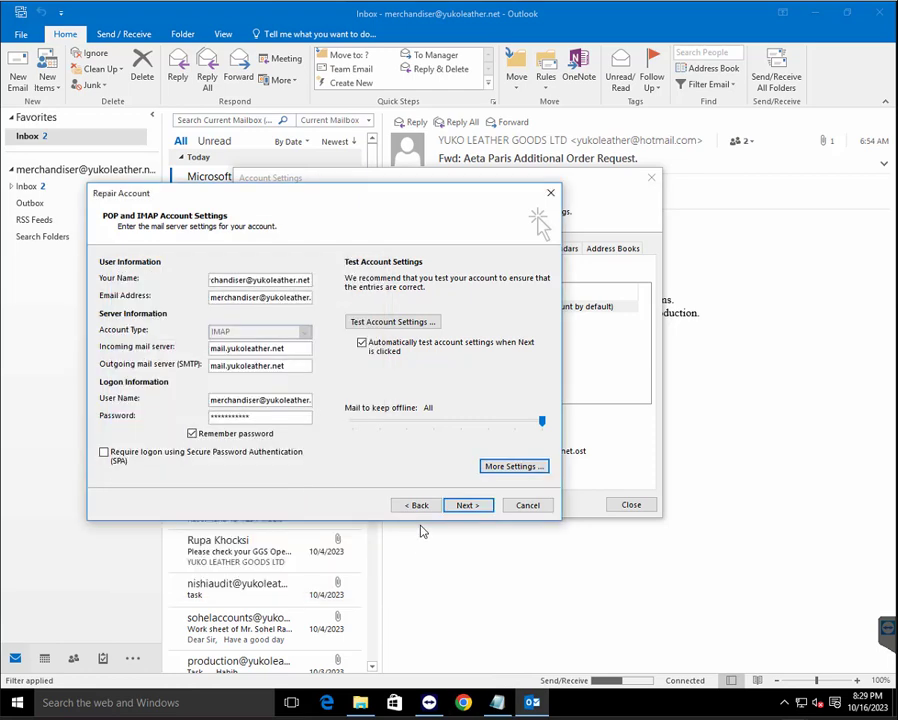
Test the account settings successfully, then close Repair Account and Account Settings
click(405, 321)
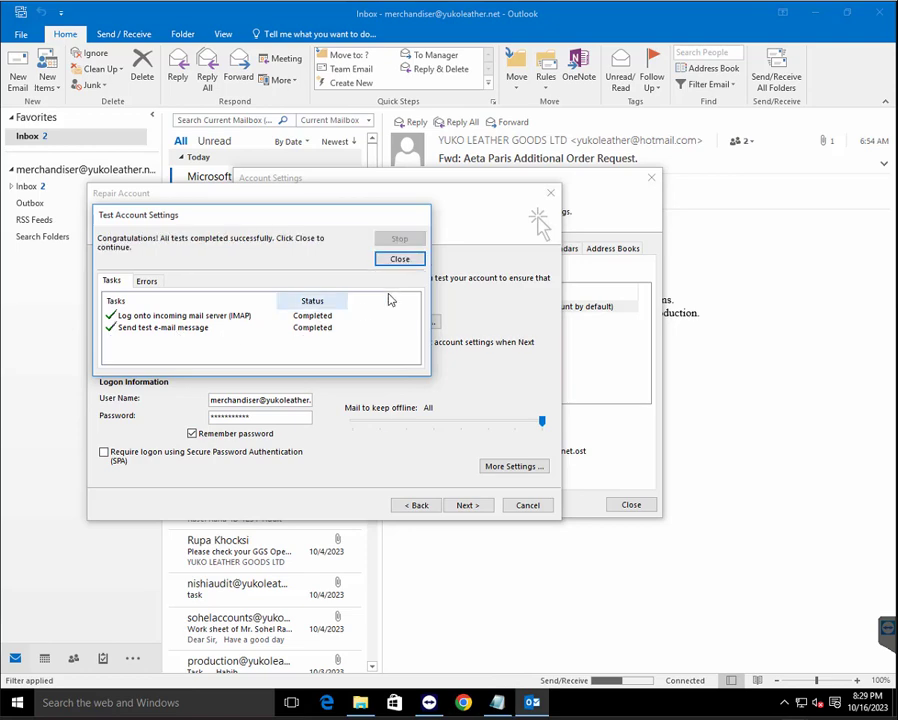
click(400, 260)
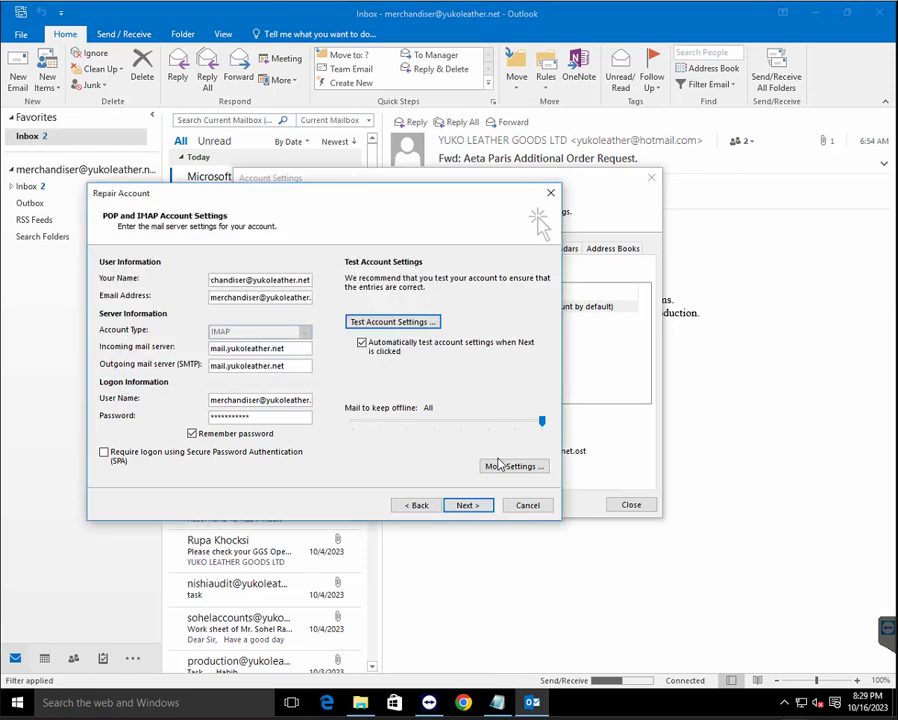
click(528, 506)
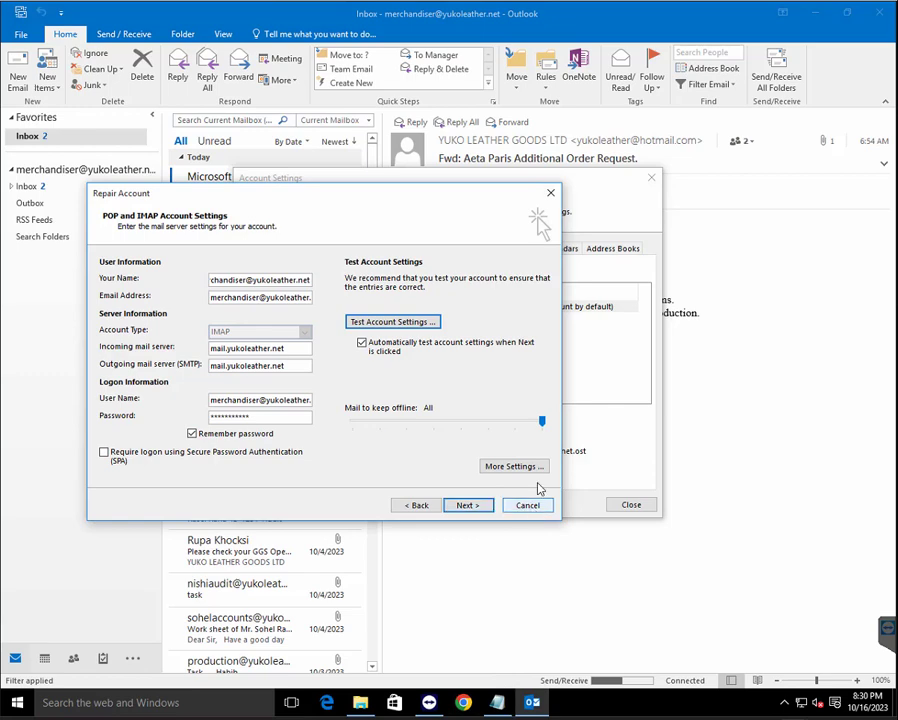
click(632, 506)
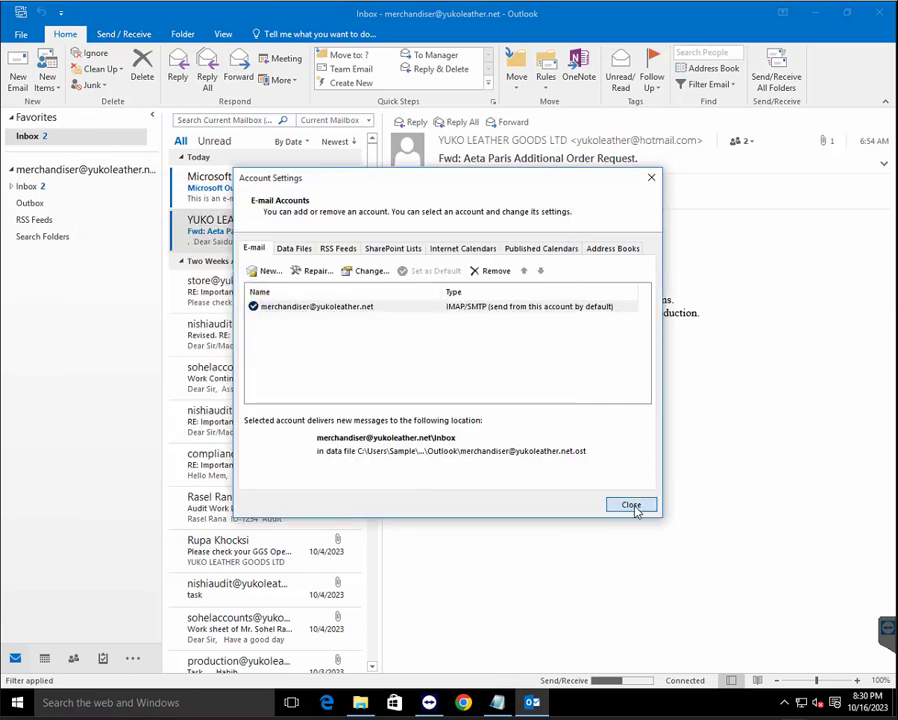
Open the Microsoft Outlook Test Message and read its body in the reading pane
click(238, 190)
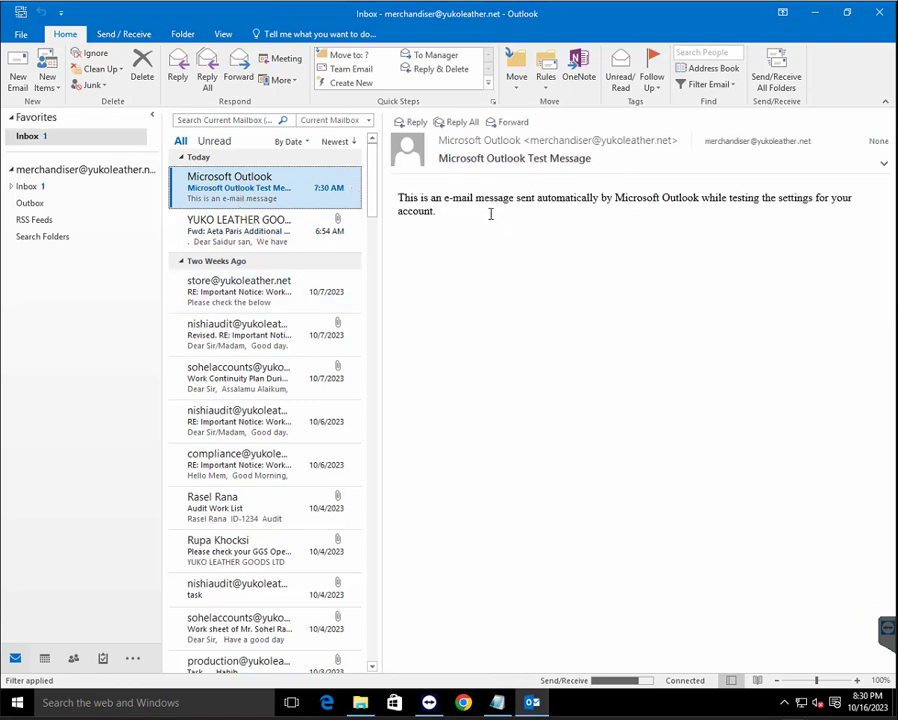
triple_click(463, 216)
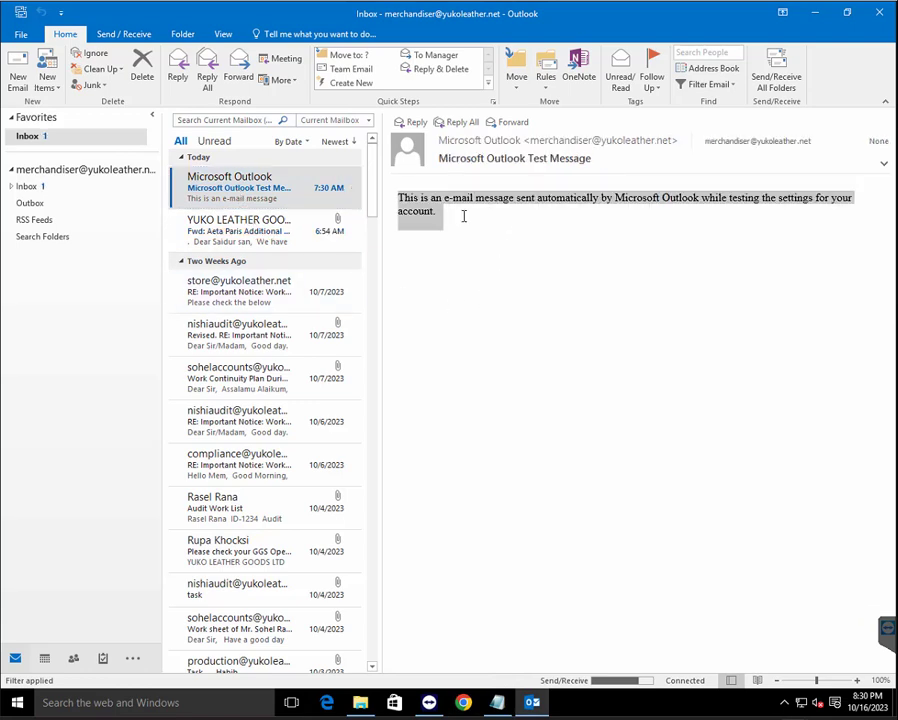
click(498, 255)
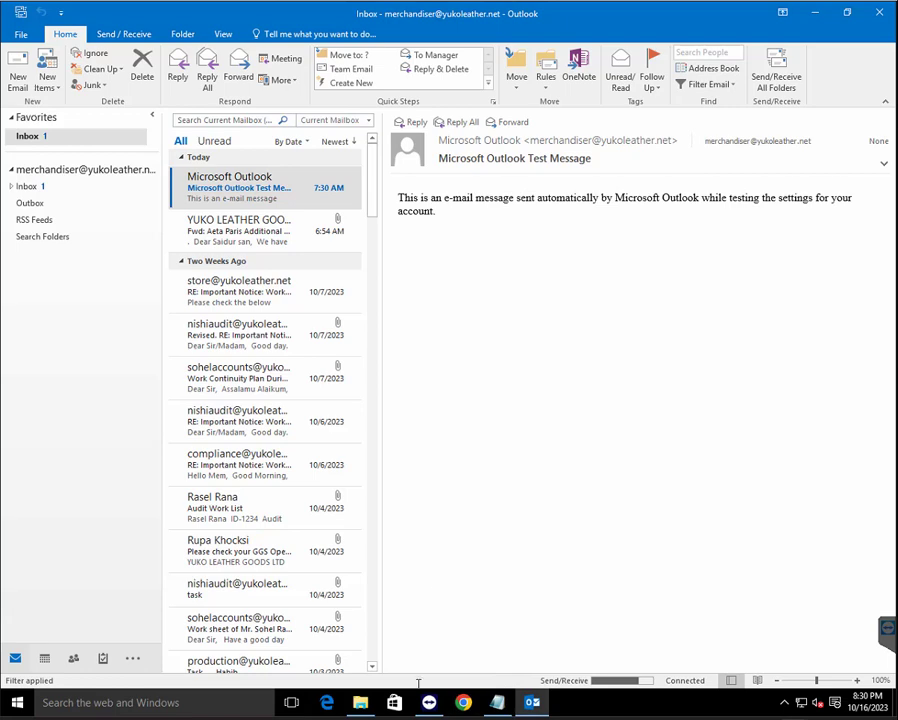
right_click(536, 703)
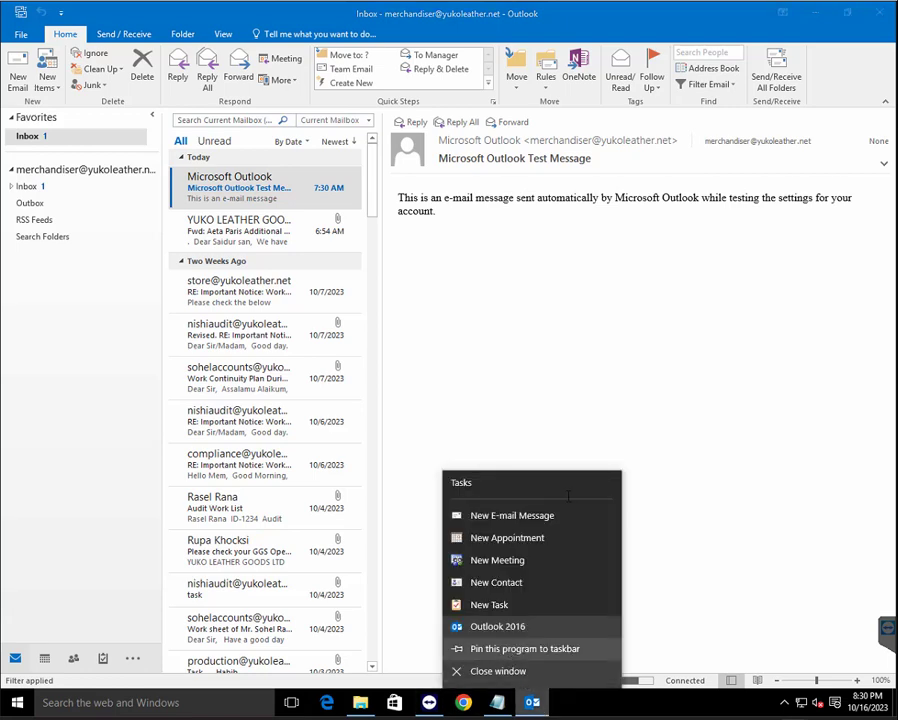
key(Escape)
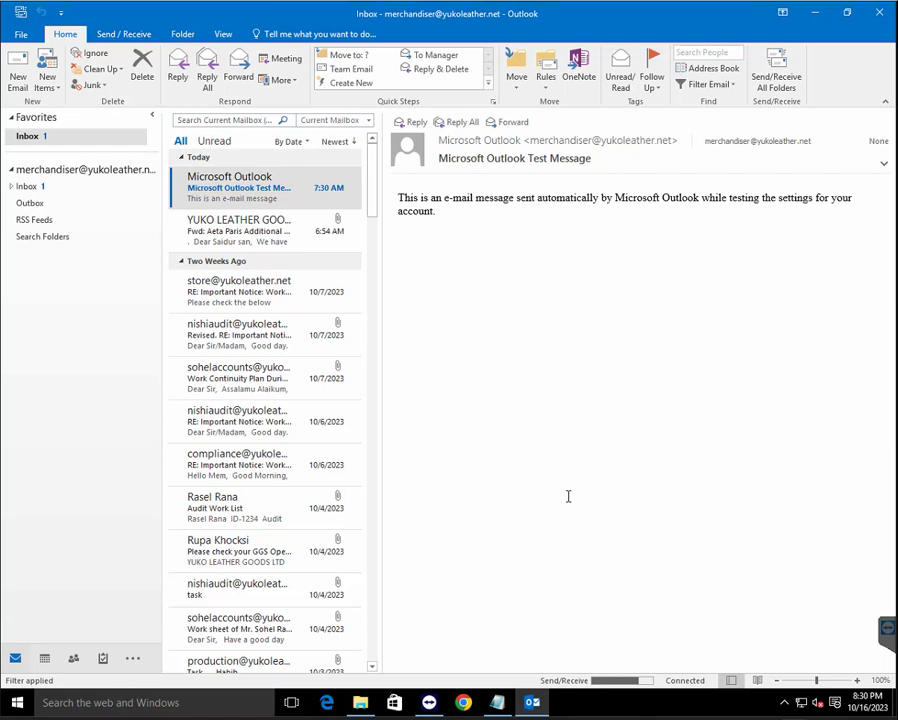